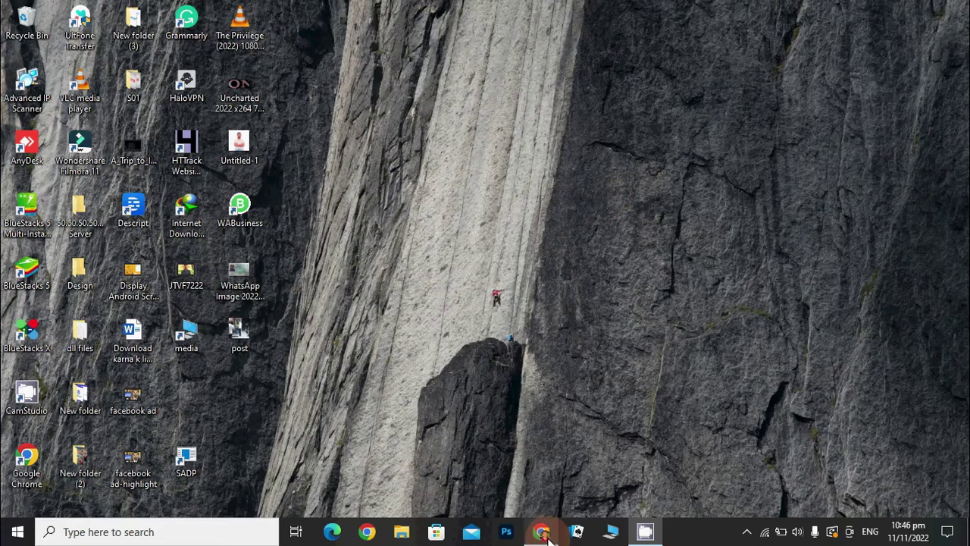
Search Google for 'facebook ads manager' in Chrome and follow the Meta Ads Manager result
click(356, 13)
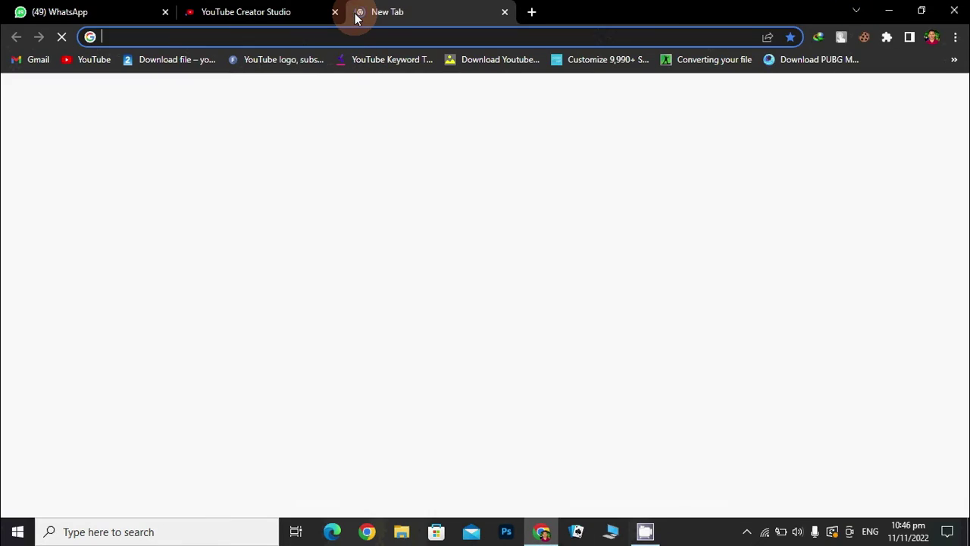
text(facebook a)
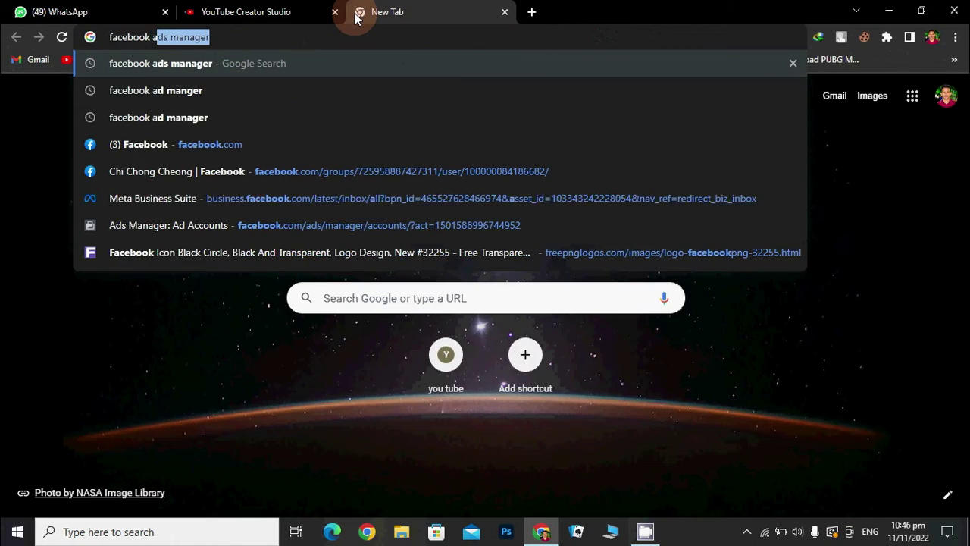
key(Return)
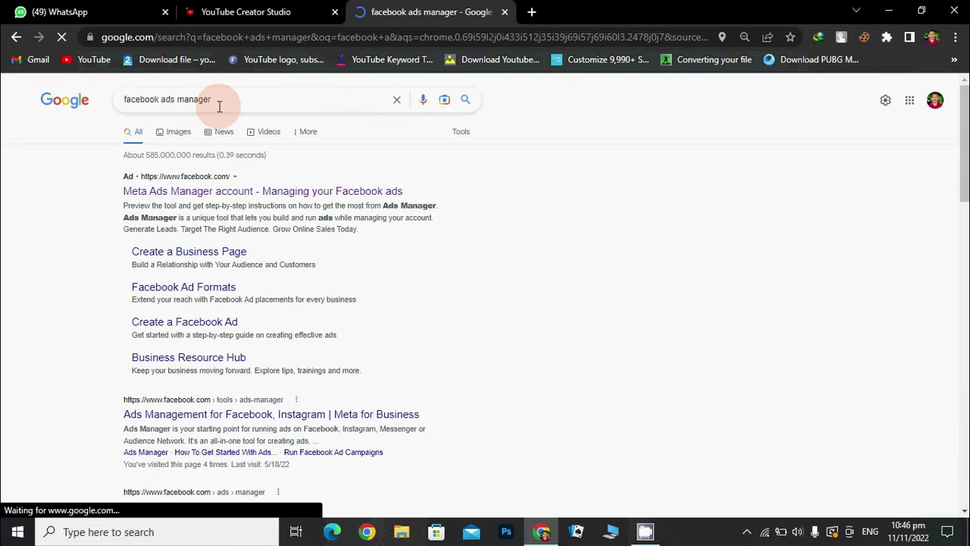
click(203, 196)
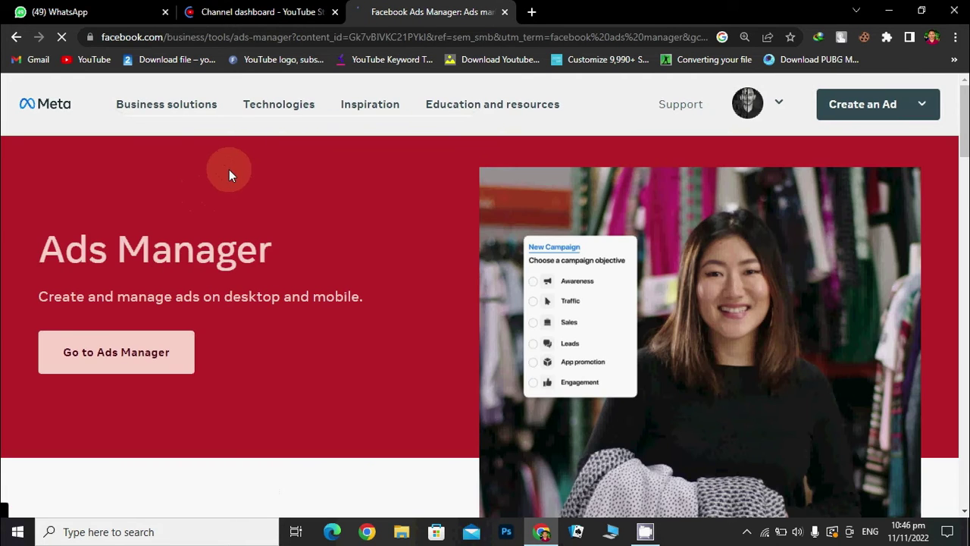
Go to Ads Manager and open Billing to see the Rs3,000.00 outstanding balance
scroll(301, 325, down, 1)
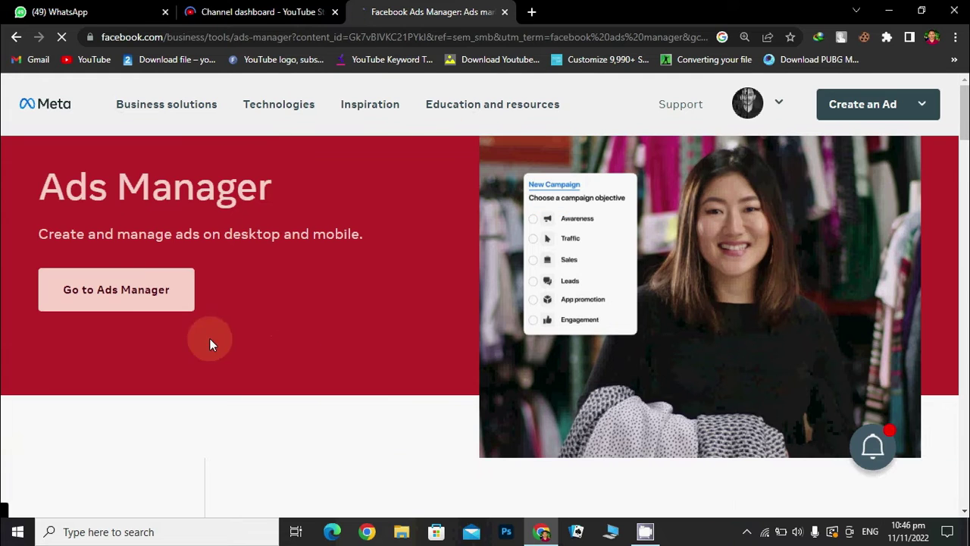
click(87, 295)
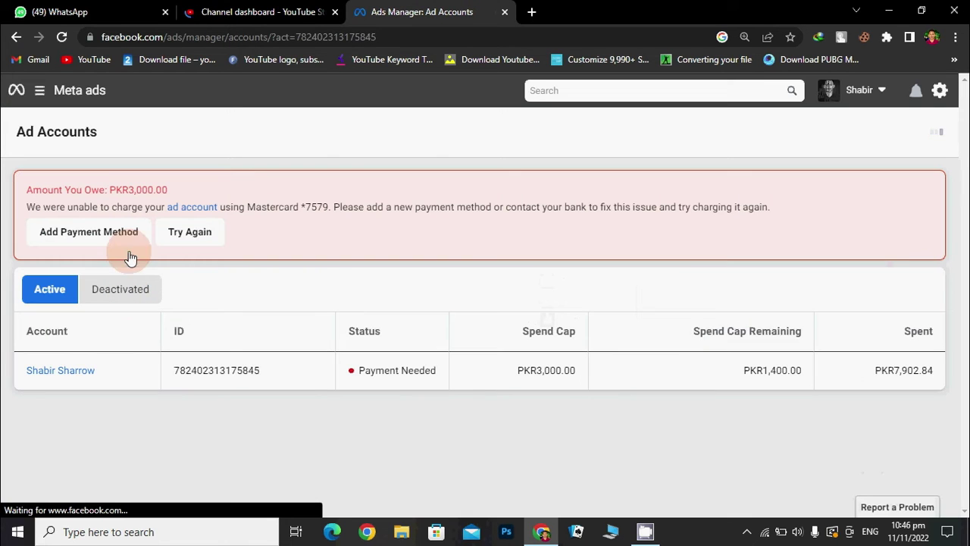
click(40, 95)
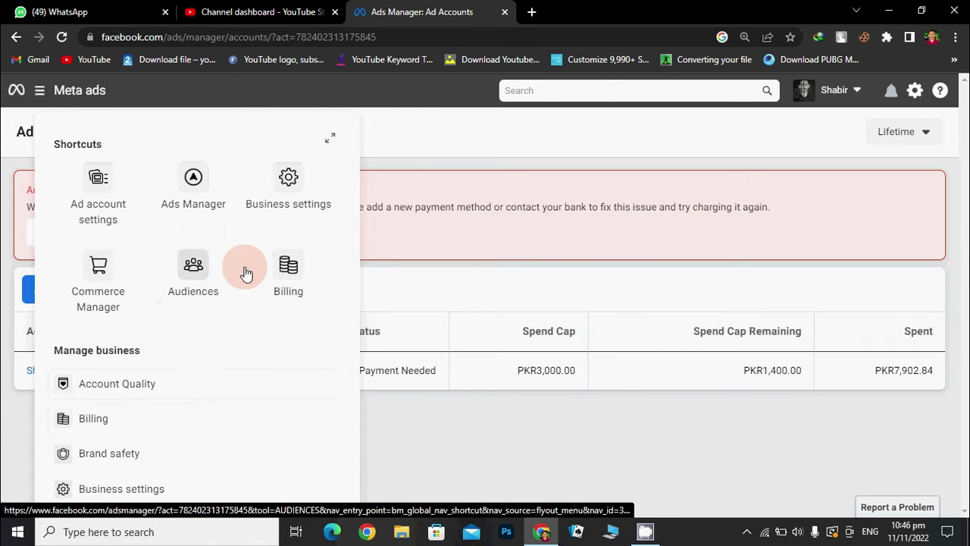
click(290, 263)
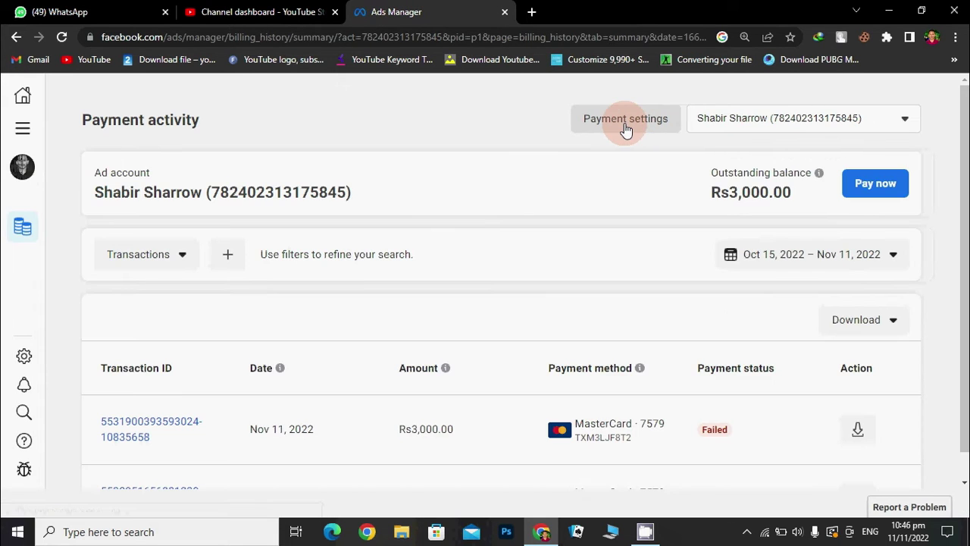
Open Payment settings, look over the saved MasterCard, and start adding a new payment method
click(635, 129)
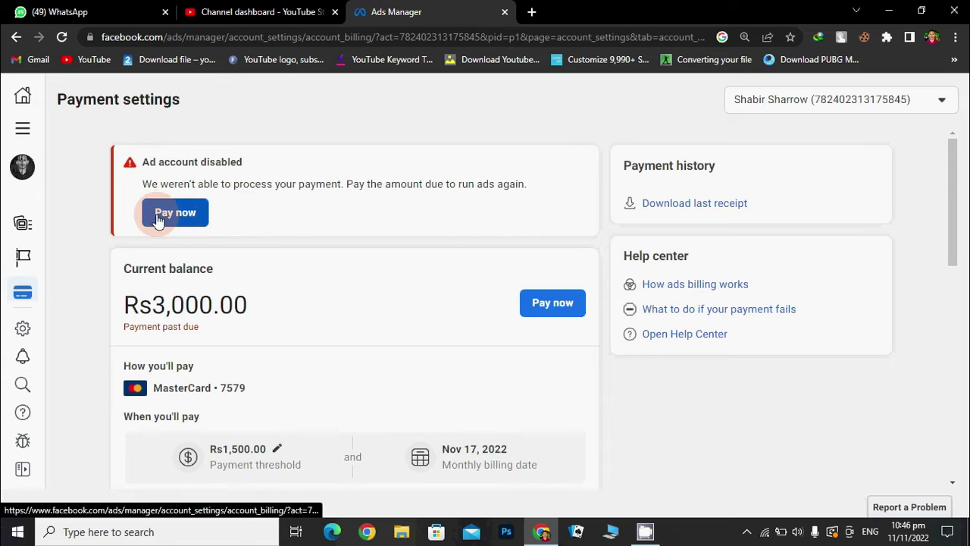
scroll(343, 403, down, 4)
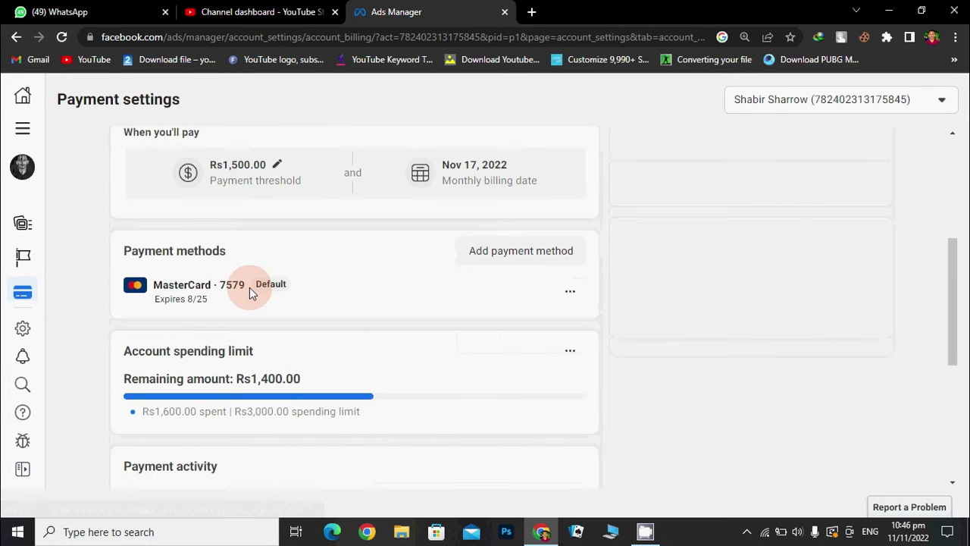
drag(248, 284, 130, 301)
click(129, 302)
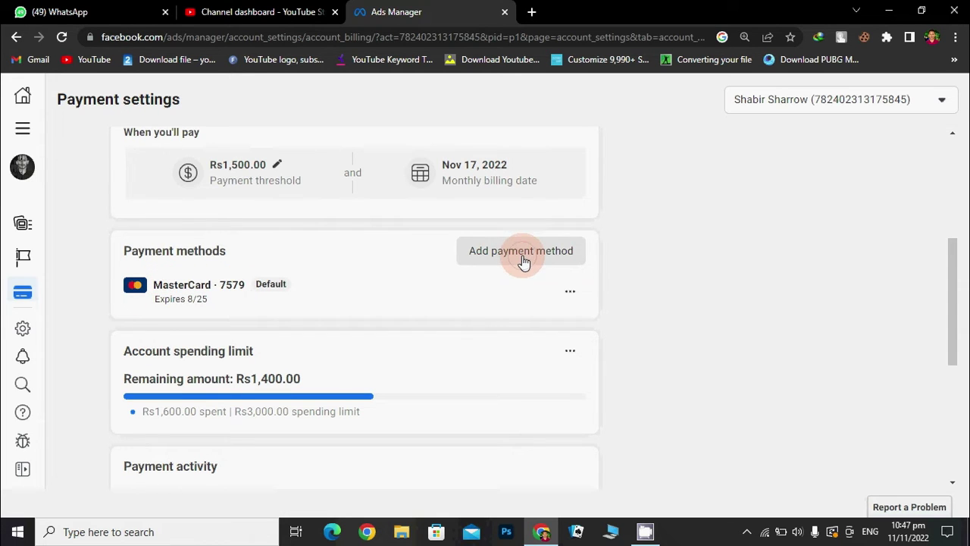
click(523, 259)
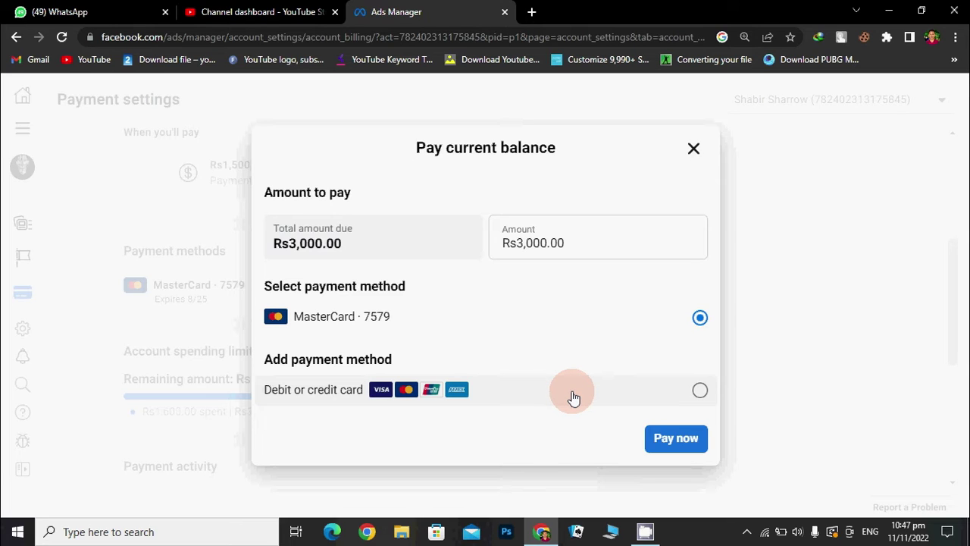
Choose Debit or credit card and continue to the empty card details form
click(574, 396)
click(674, 443)
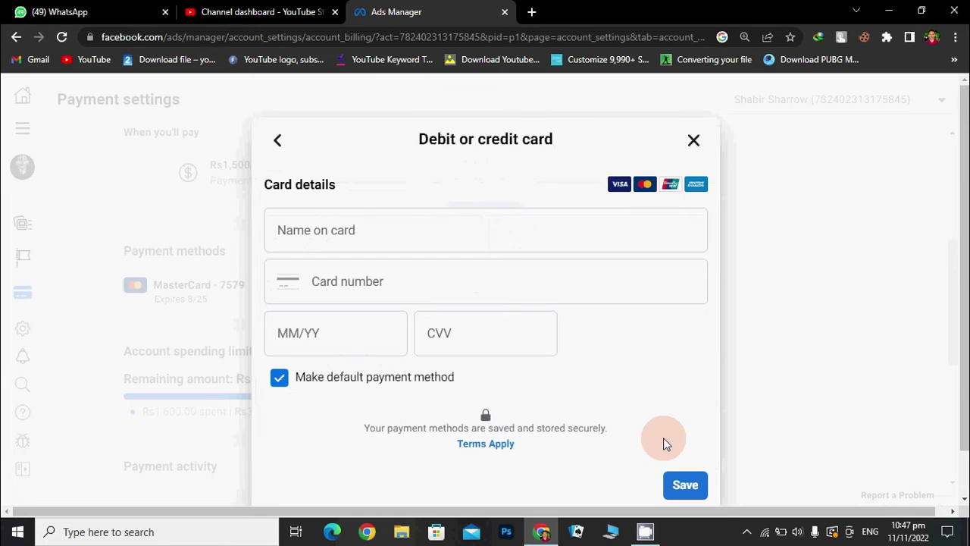
click(381, 233)
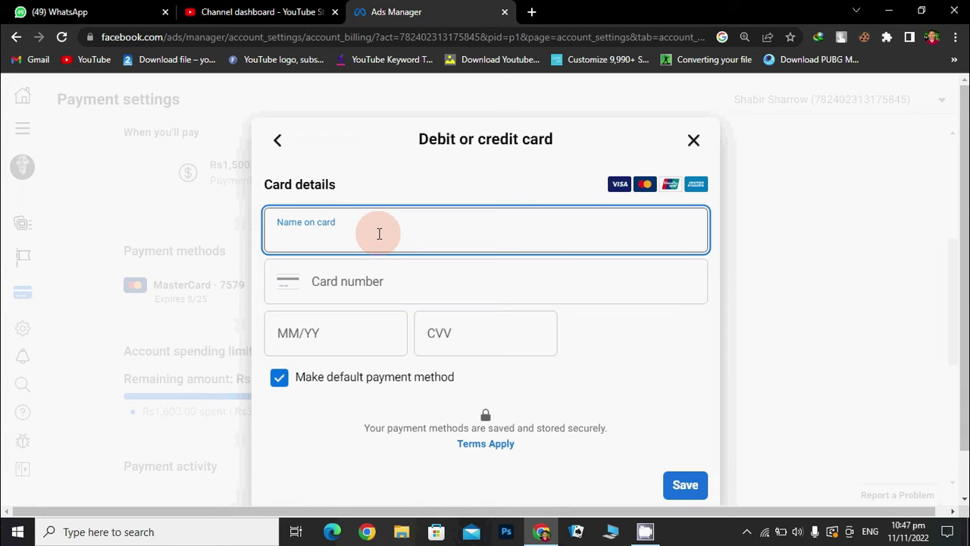
Enter 'Faysal Bank' as the name on card, then the card number and expiry 02/25
text(Faysal Bank)
click(438, 289)
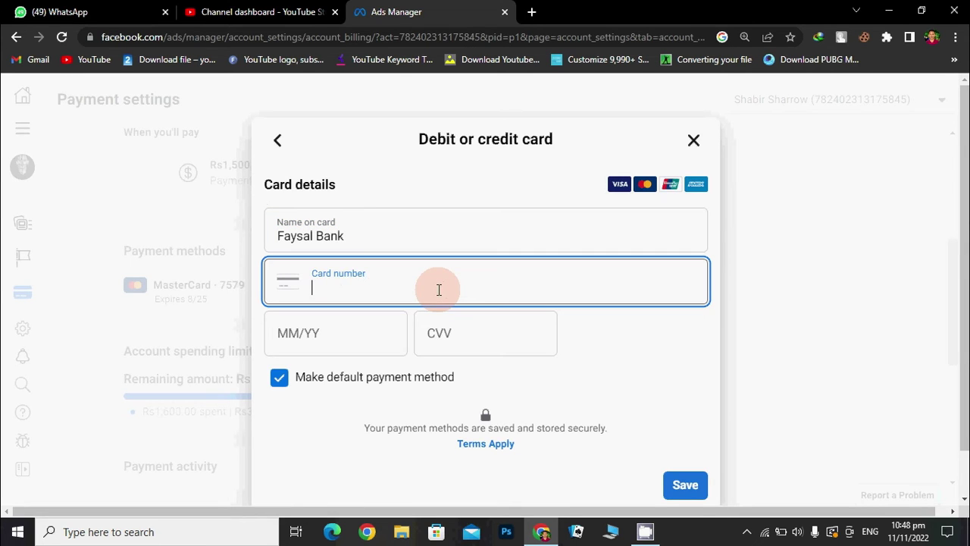
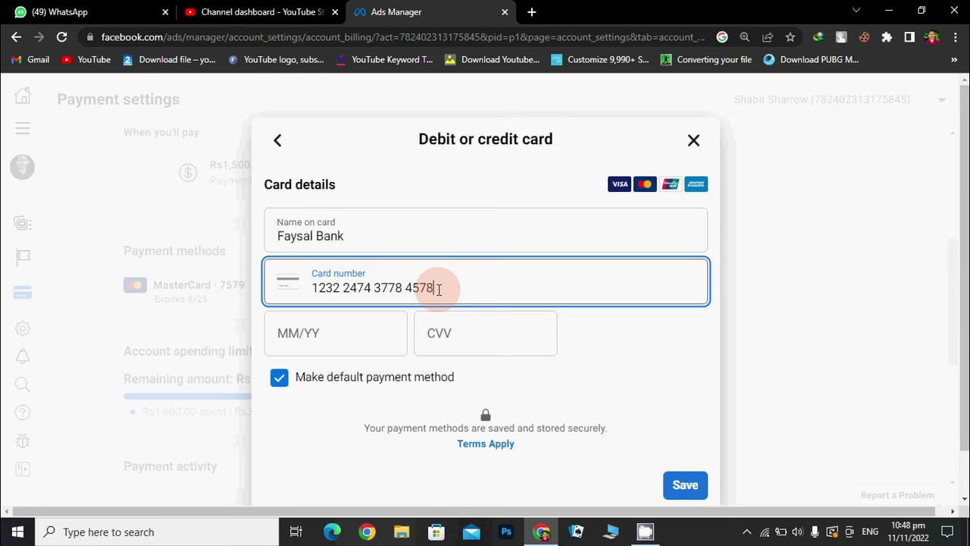
click(340, 332)
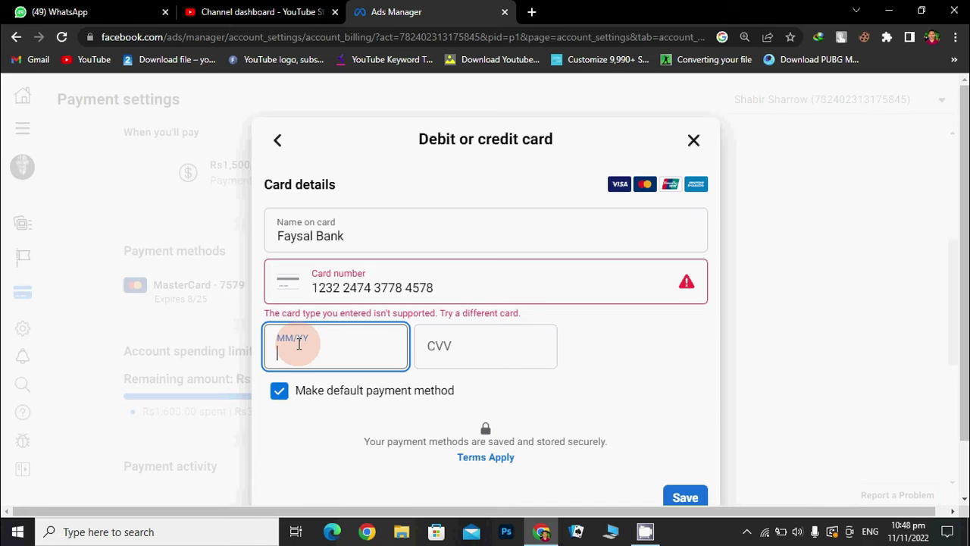
text(02)
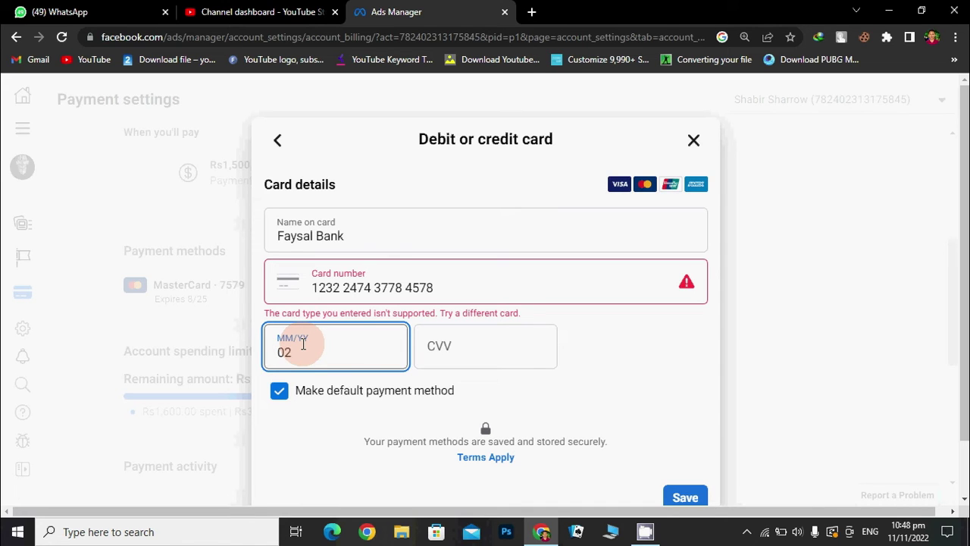
text(/)
text(25)
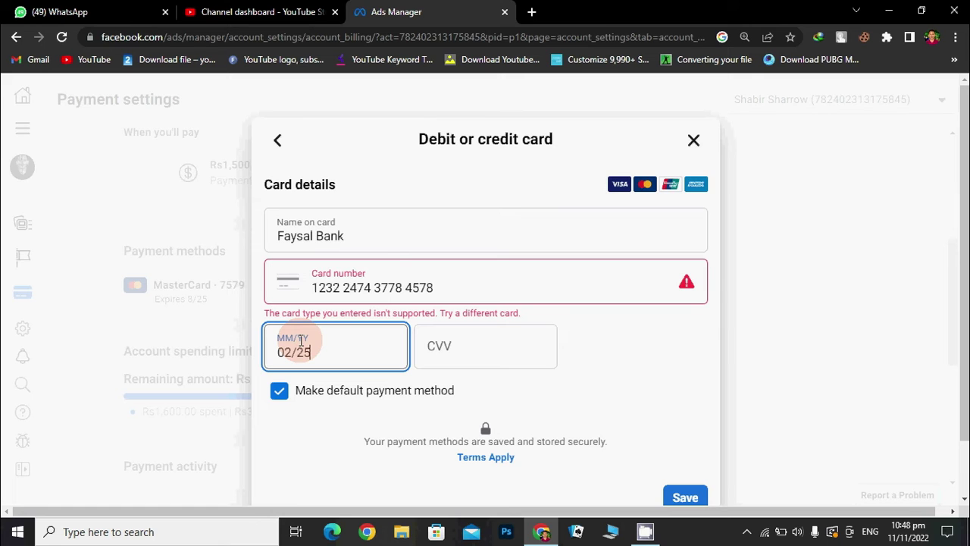
click(485, 348)
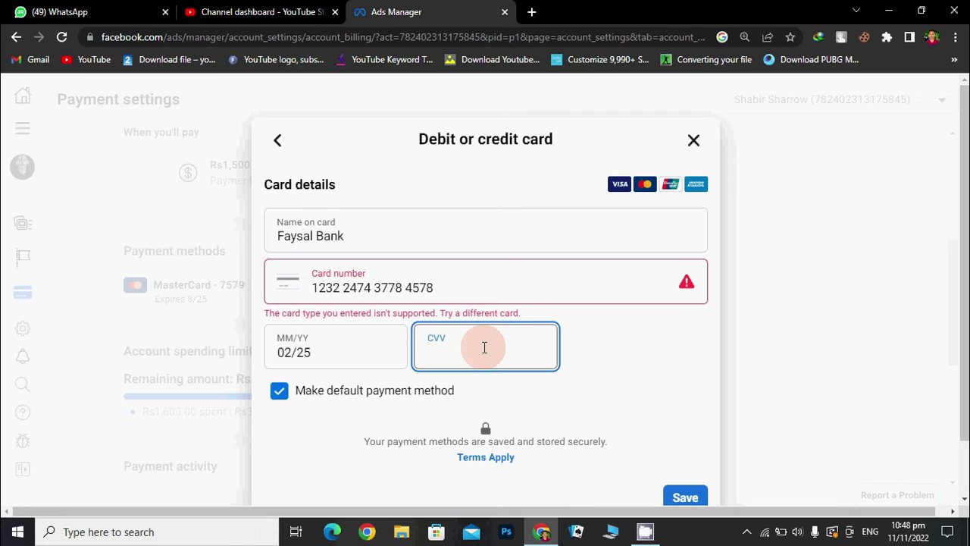
Enter the card's security code, keep it as the default payment method, and try saving
click(581, 390)
drag(439, 287, 311, 287)
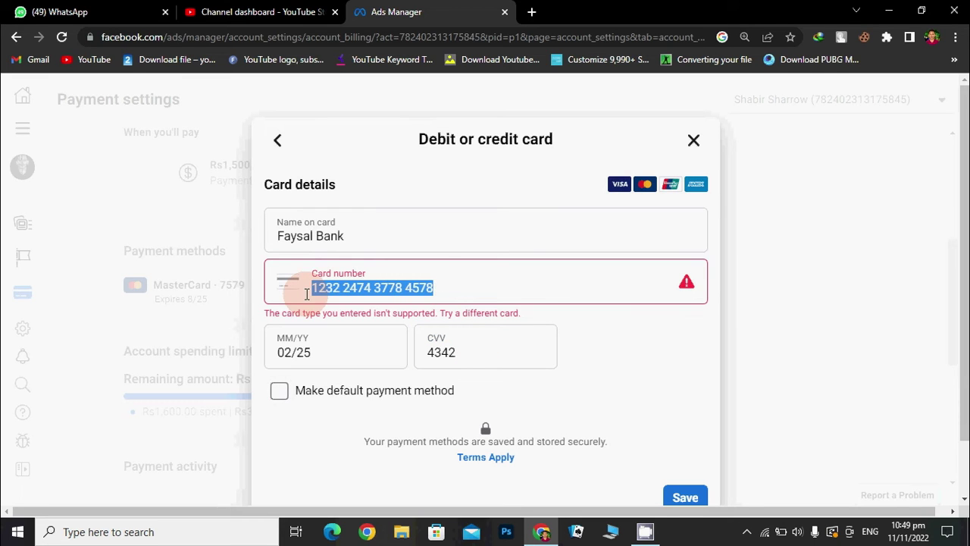
click(443, 288)
click(485, 351)
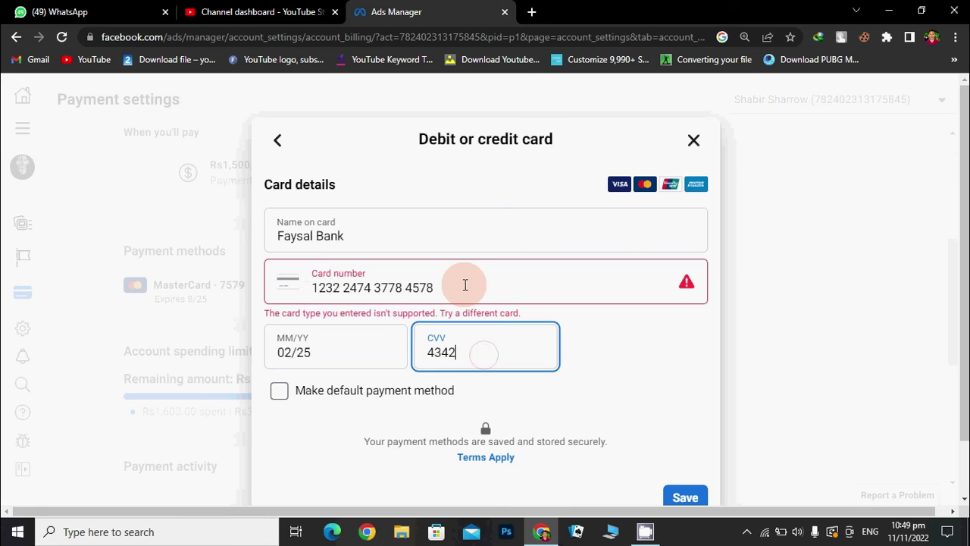
click(279, 389)
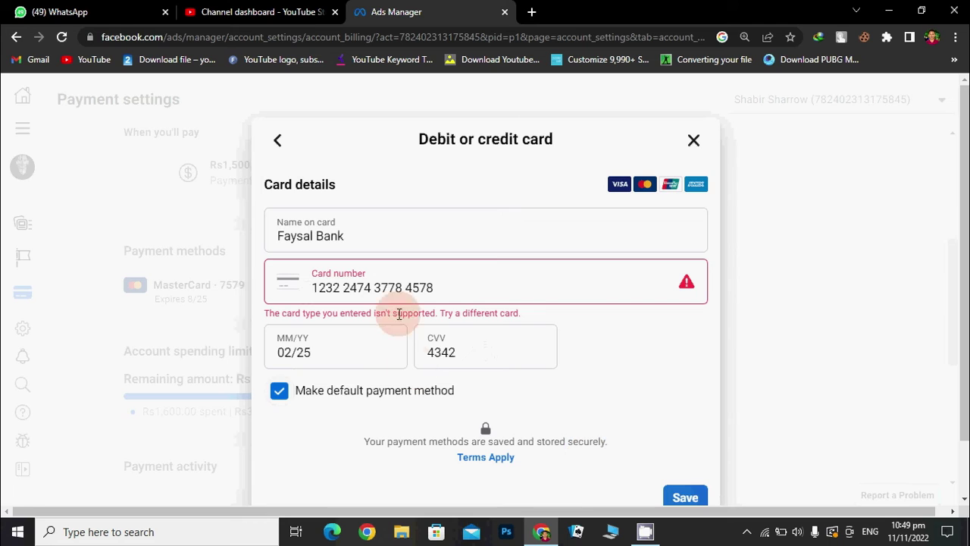
click(685, 504)
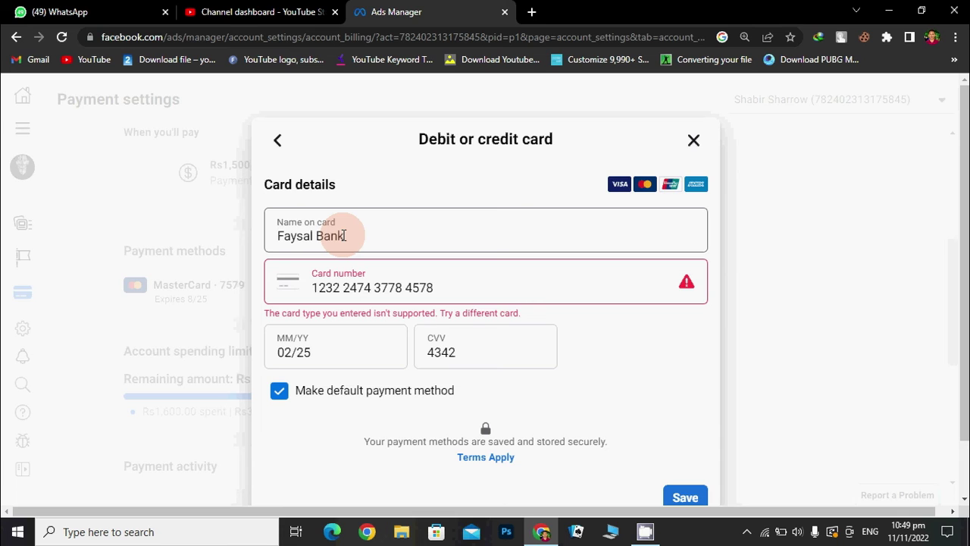
Replace the name on card with the cardholder's full name, retry Save twice, then close the form
drag(347, 235, 272, 233)
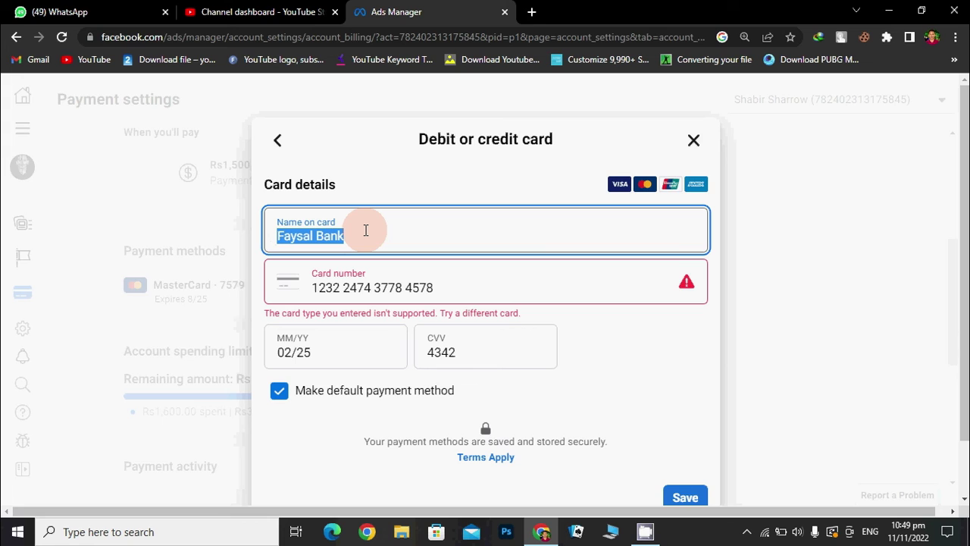
key(BackSpace)
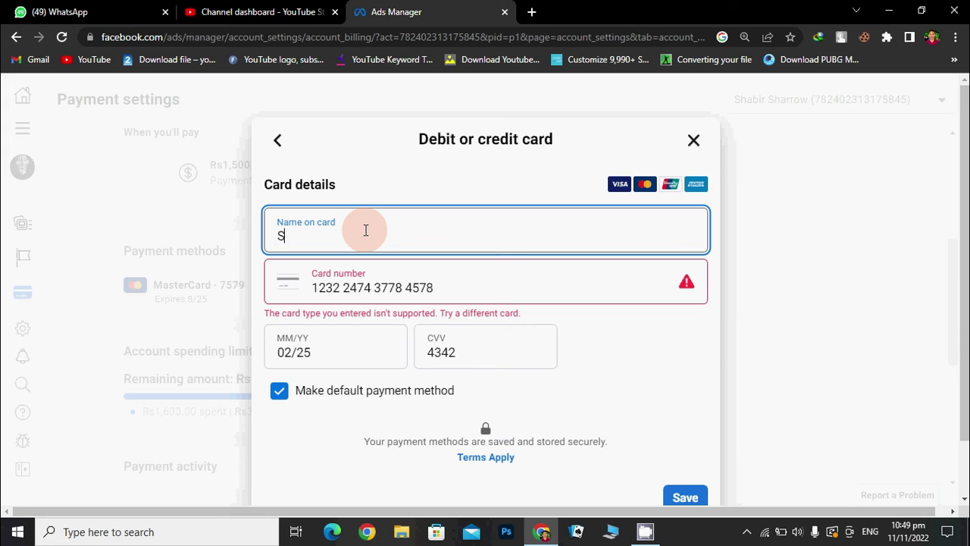
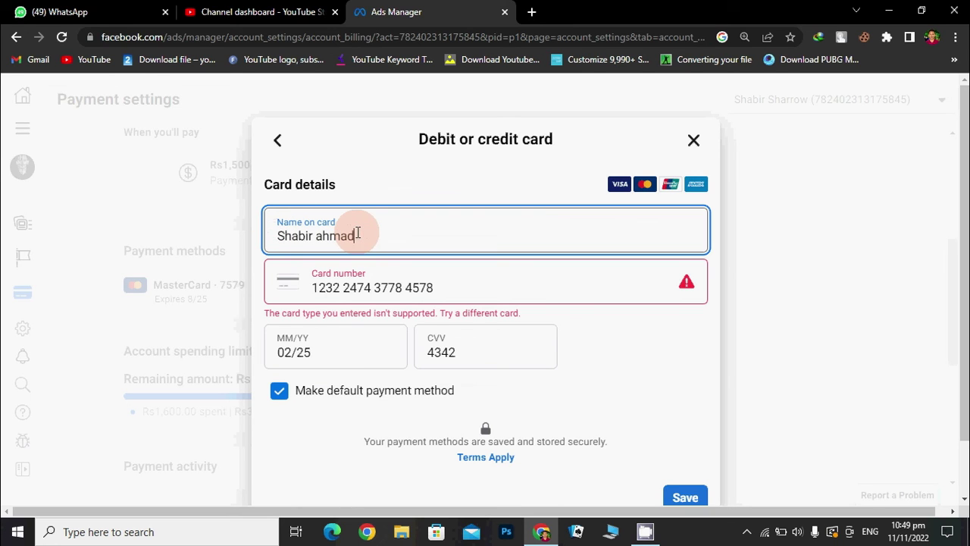
click(687, 497)
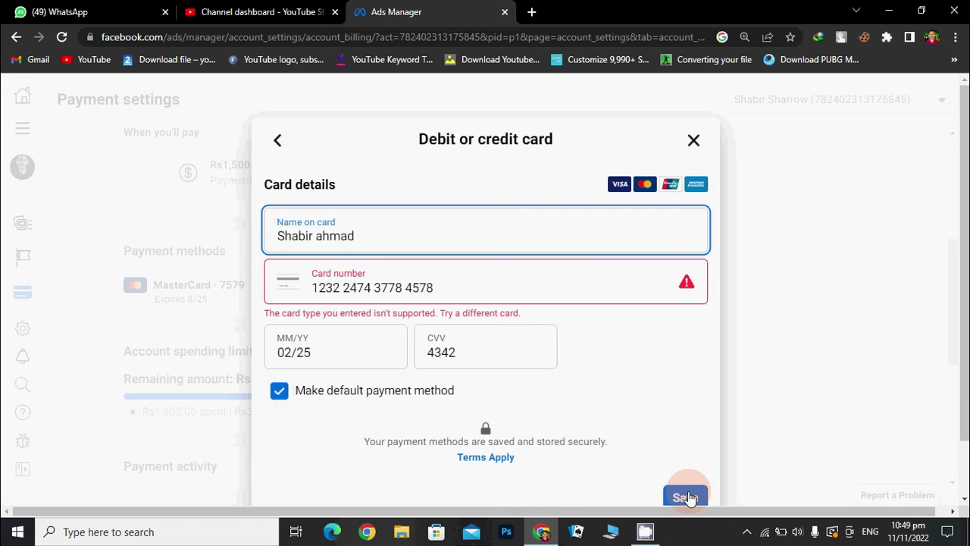
click(687, 497)
click(694, 143)
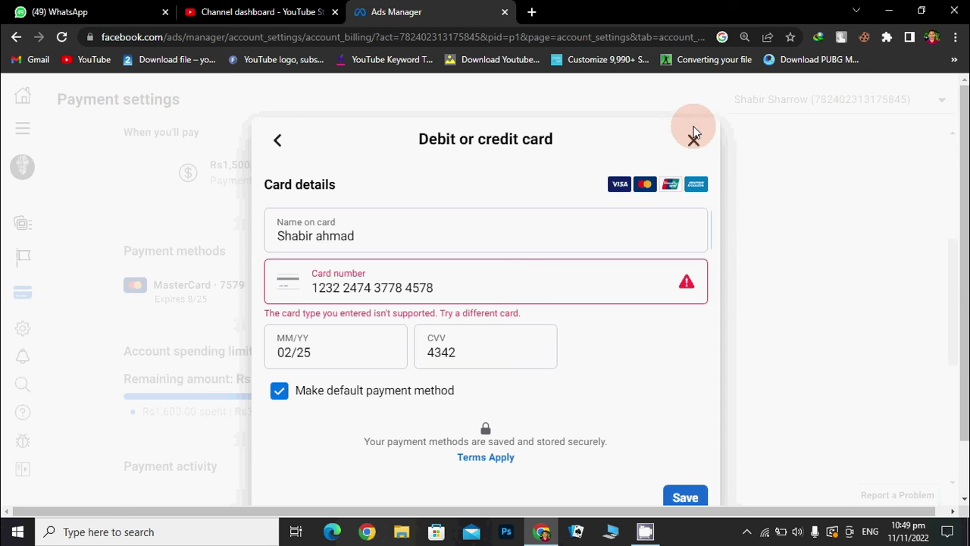